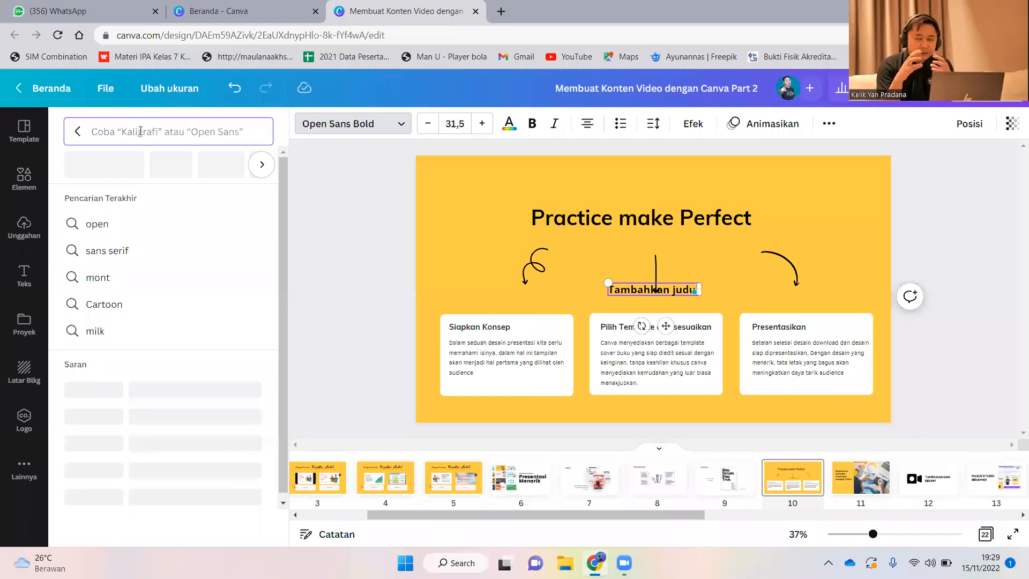
Set the new heading's font to Fredoka One and replace its placeholder text with "Belajar Huruf"
{"action": "type", "text": "fred"}
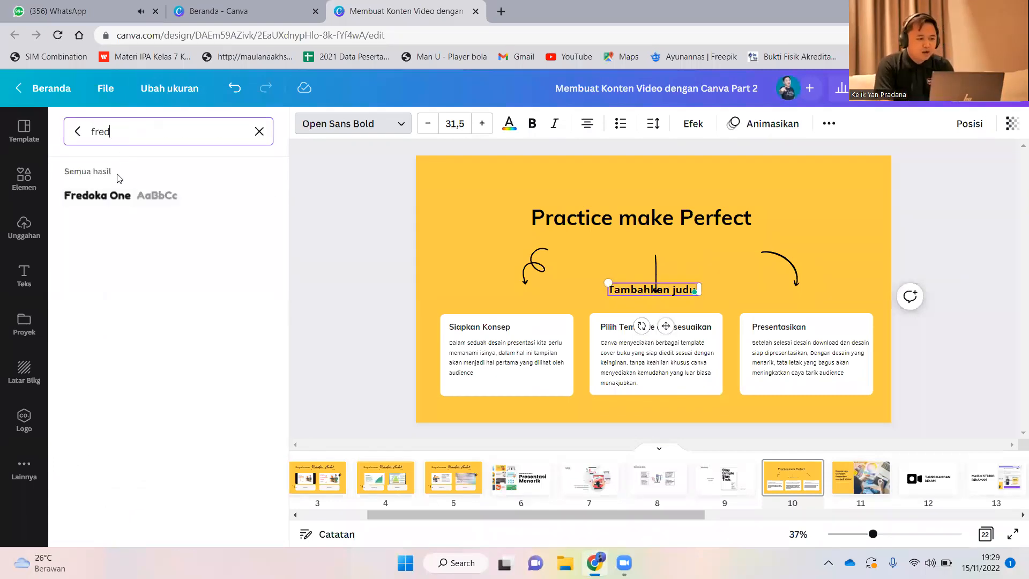
{"action": "left_click", "coordinate": [120, 203]}
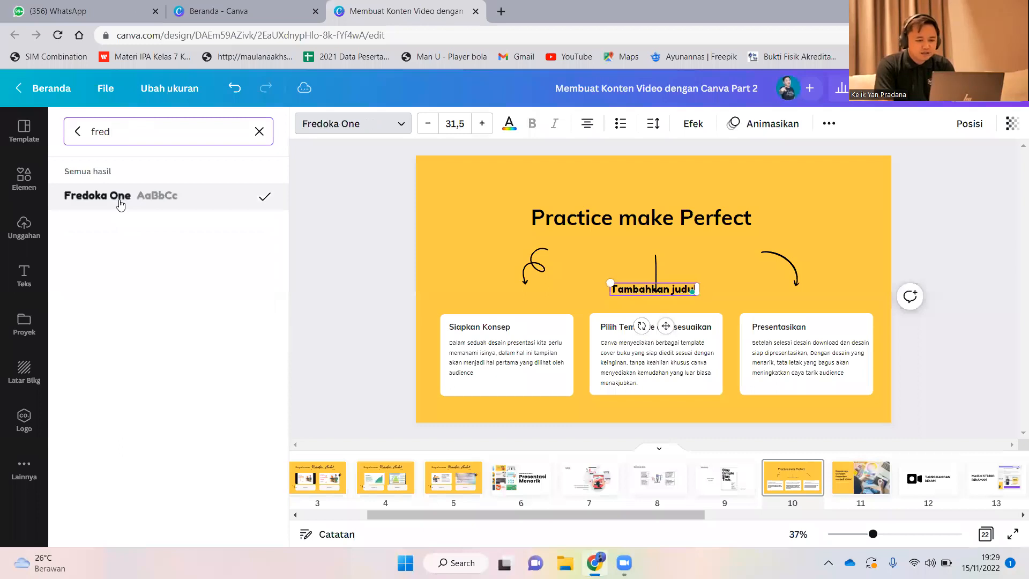
{"action": "double_click", "coordinate": [639, 289]}
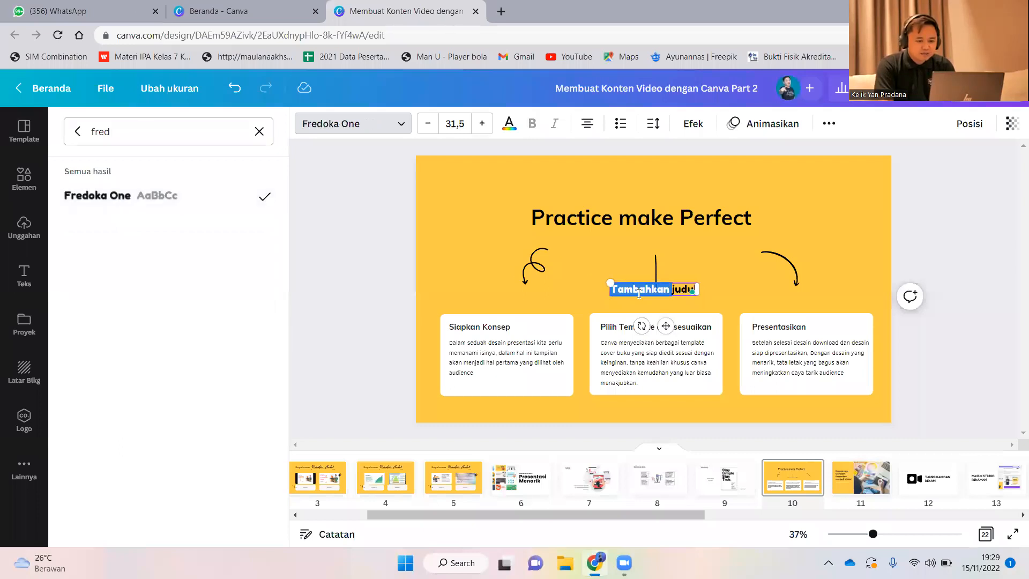
{"action": "type", "text": "Belaja"}
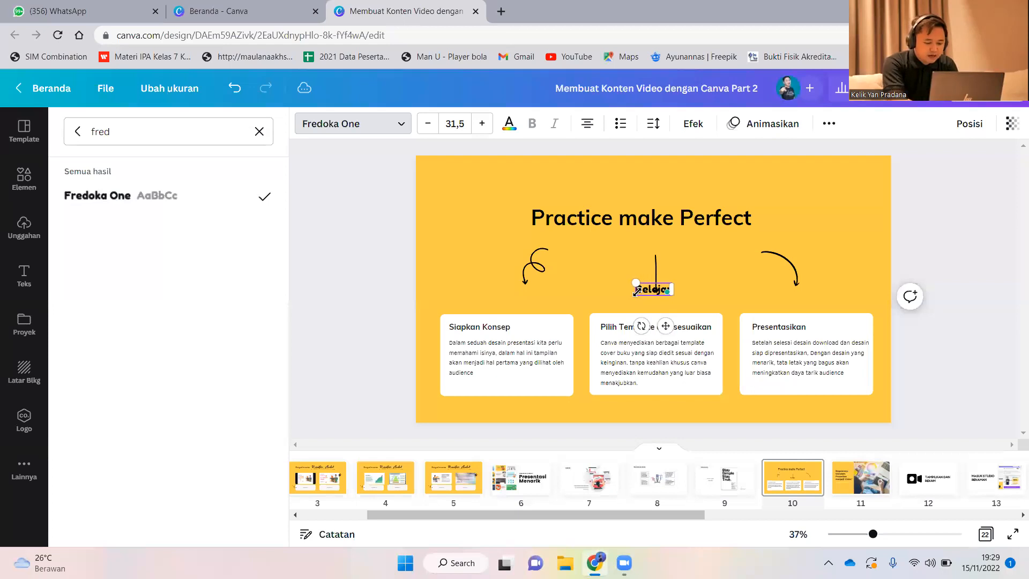
{"action": "type", "text": "r Huruf"}
{"action": "key", "text": "ctrl+a"}
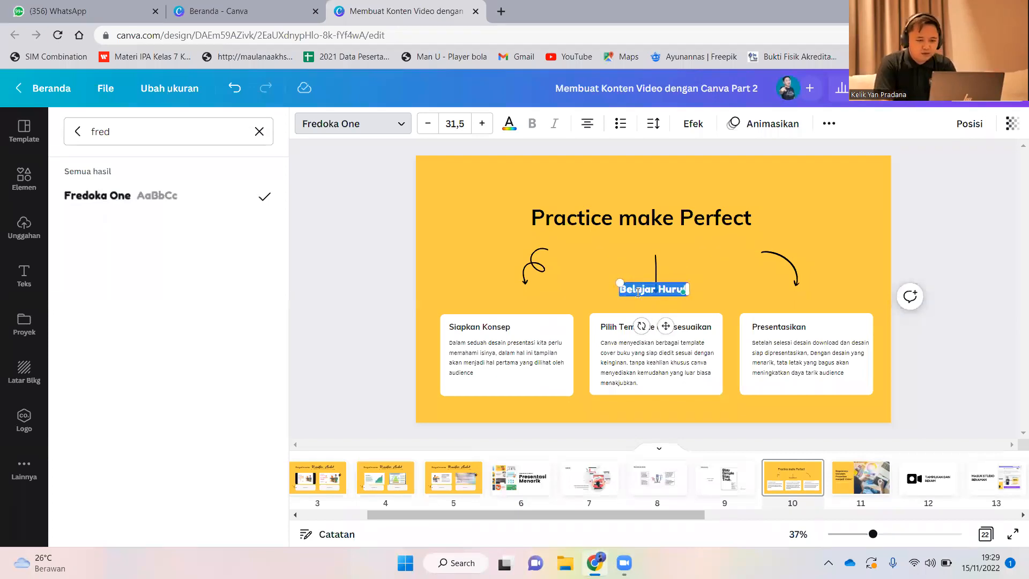
Enlarge the "Belajar Huruf" heading to font size 118 and place it above the "Practice make Perfect" title
{"action": "left_click_drag", "start_coordinate": [687, 281], "coordinate": [909, 248]}
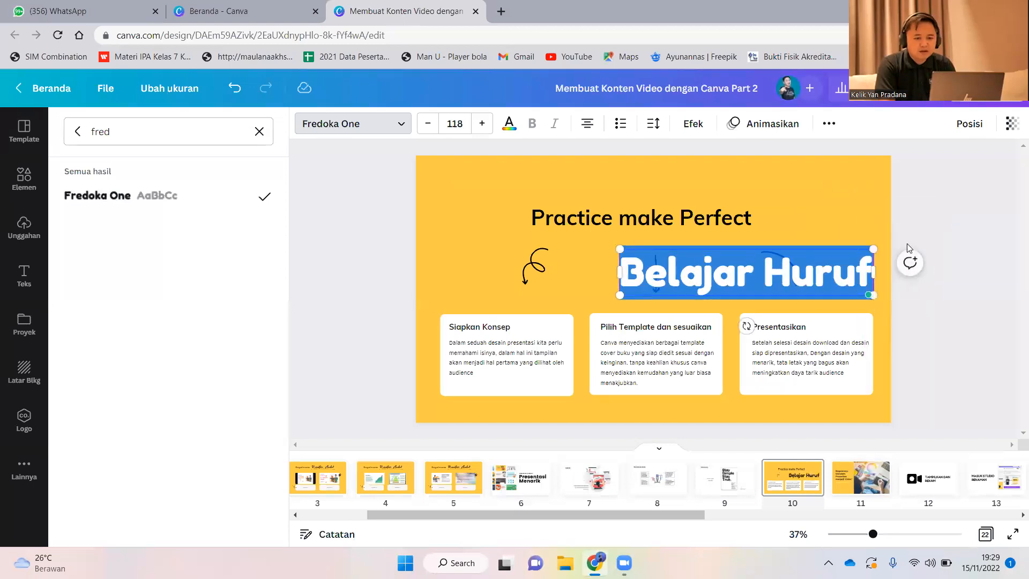
{"action": "left_click", "coordinate": [941, 230]}
{"action": "left_click", "coordinate": [928, 230]}
{"action": "left_click_drag", "start_coordinate": [770, 269], "coordinate": [670, 177]}
{"action": "left_click", "coordinate": [928, 241]}
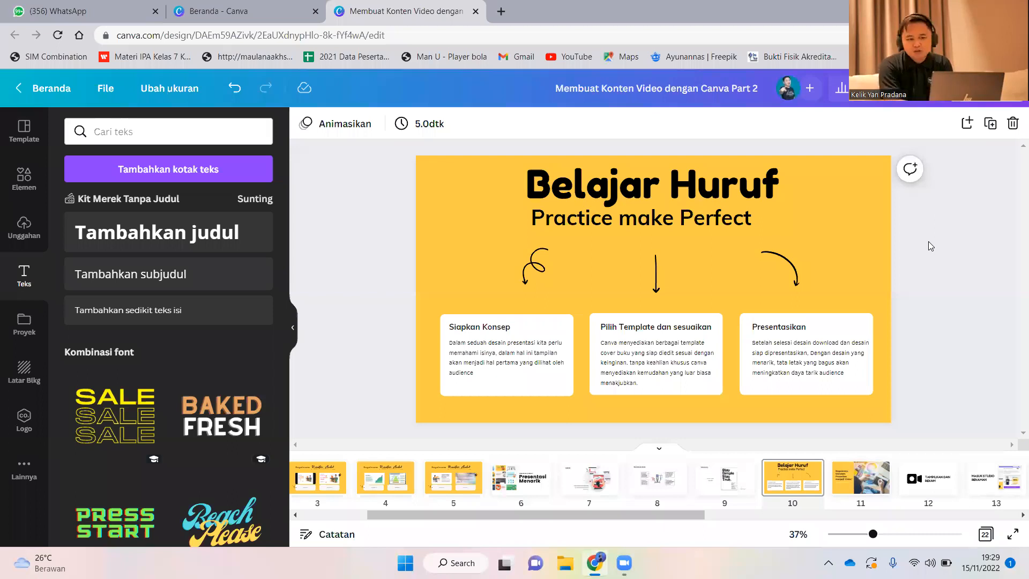
Search the fonts for "cartoon" and try Michegar, Pagkaki, Unique and Guerrilla on the "Belajar Huruf" heading
{"action": "left_click", "coordinate": [645, 191]}
{"action": "left_click", "coordinate": [370, 124]}
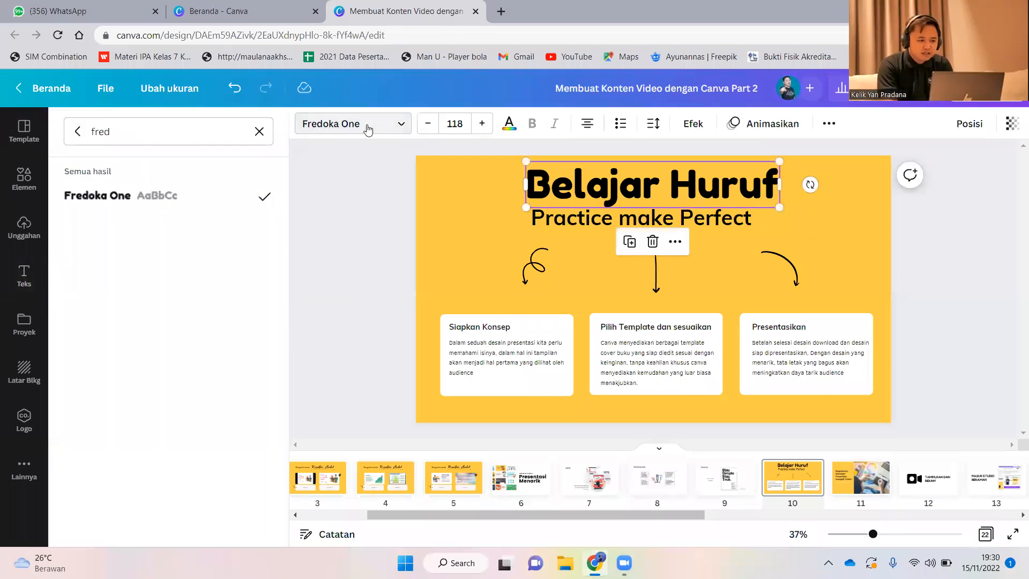
{"action": "left_click", "coordinate": [74, 128]}
{"action": "type", "text": "cartoon"}
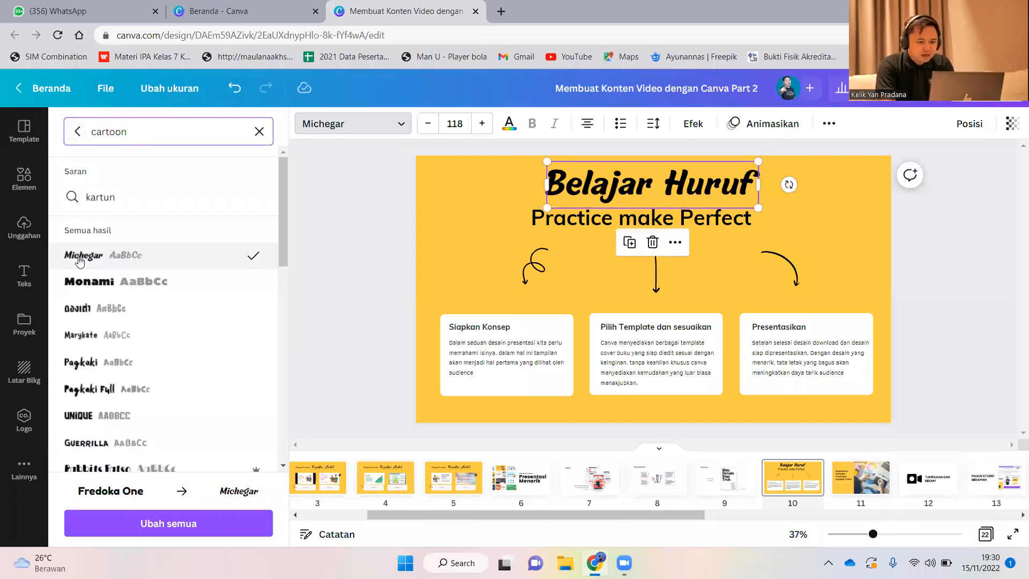
{"action": "left_click", "coordinate": [90, 365]}
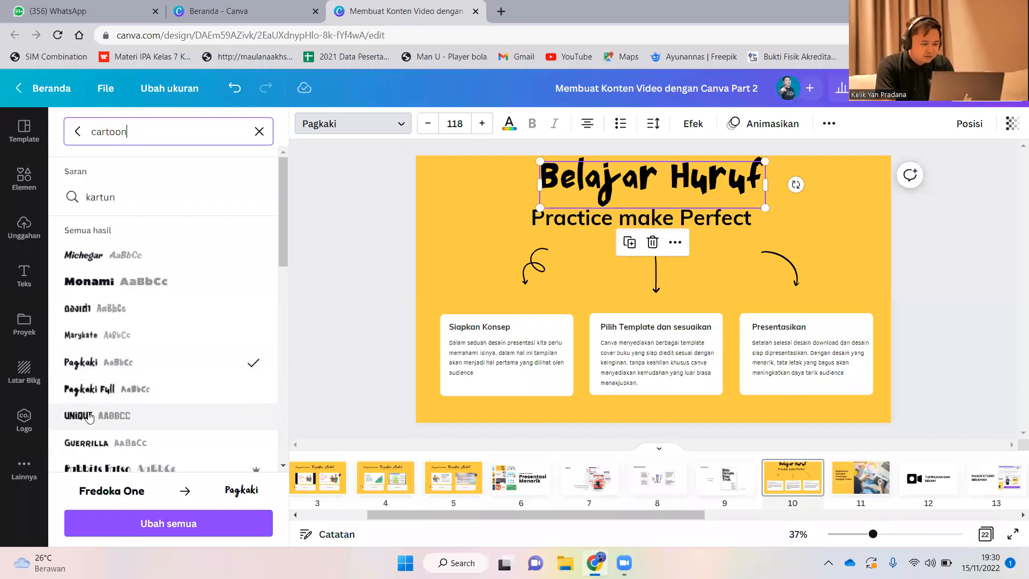
{"action": "left_click", "coordinate": [101, 454]}
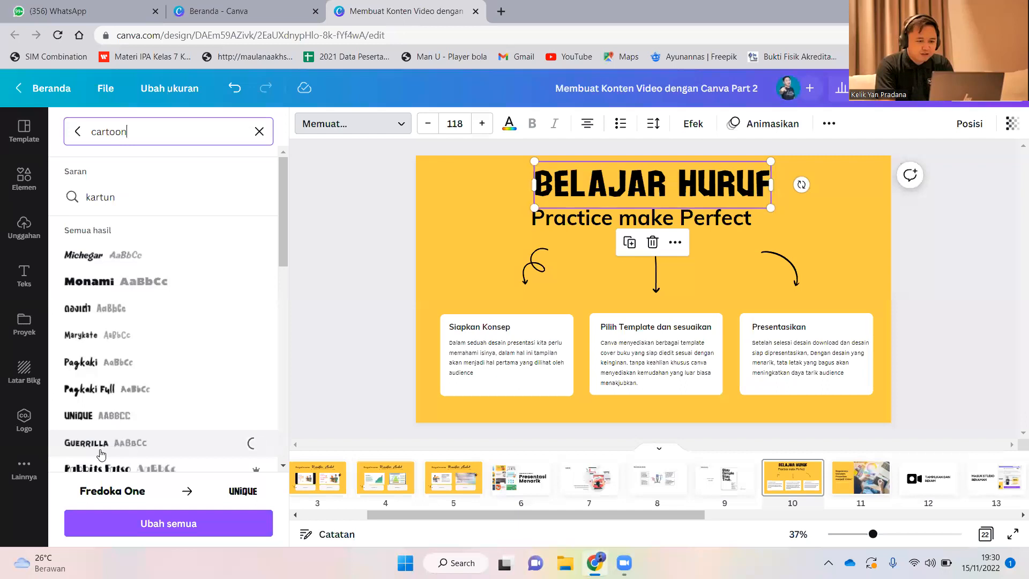
Delete the "Belajar Huruf" heading from slide 10
{"action": "left_click", "coordinate": [581, 190]}
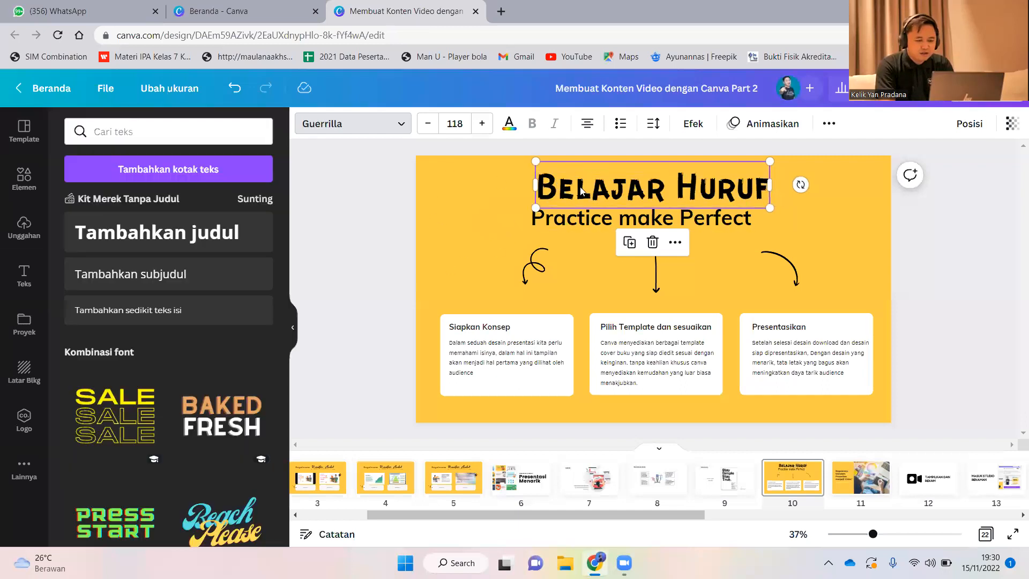
{"action": "left_click", "coordinate": [594, 190]}
{"action": "key", "text": "Delete"}
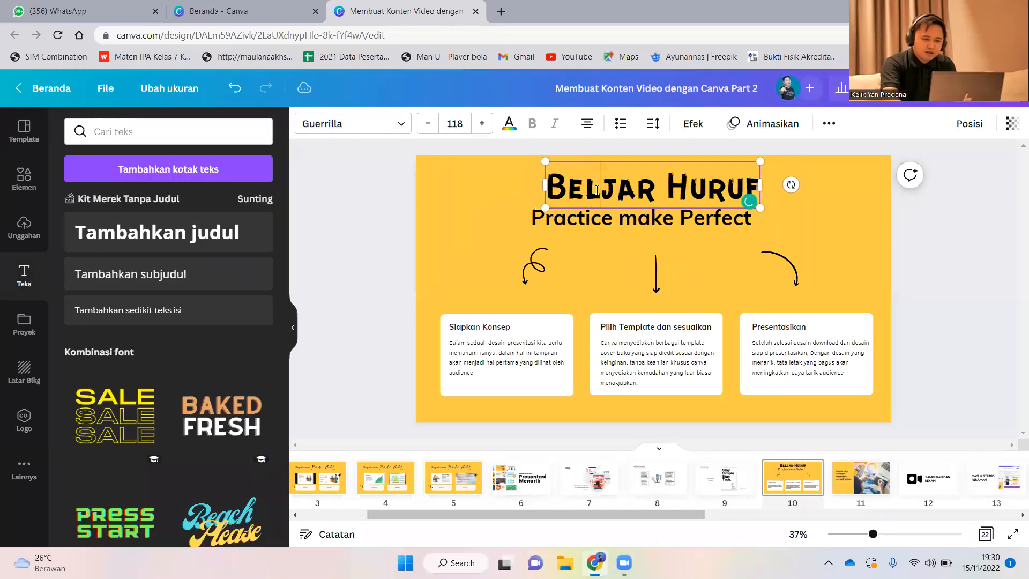
{"action": "left_click", "coordinate": [454, 197]}
{"action": "left_click", "coordinate": [594, 183]}
{"action": "key", "text": "Delete"}
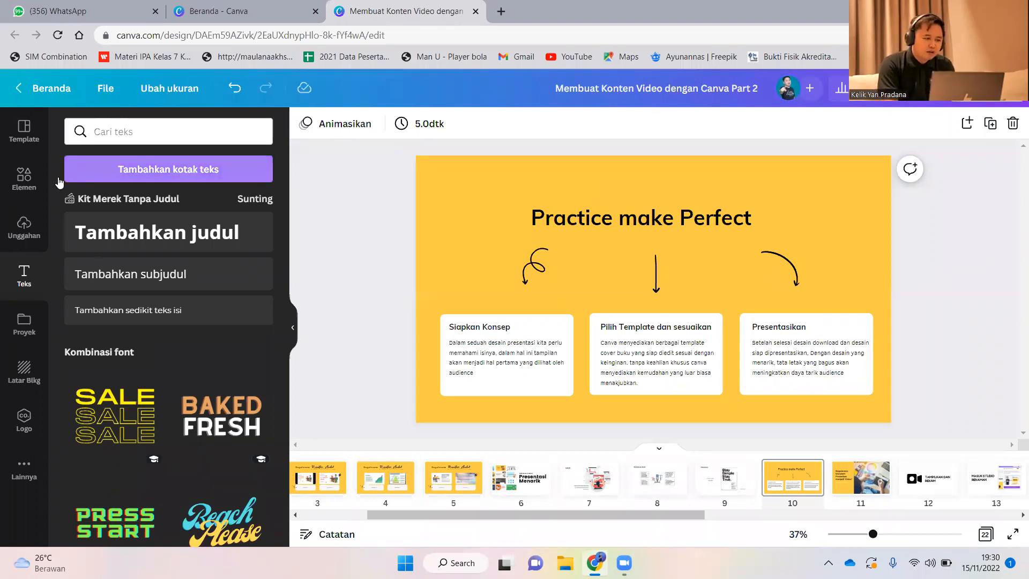
Try the yellow thumbs-up sticker and the orange looping arrow graphic on the slide, deleting each one after placing it
{"action": "left_click", "coordinate": [28, 179]}
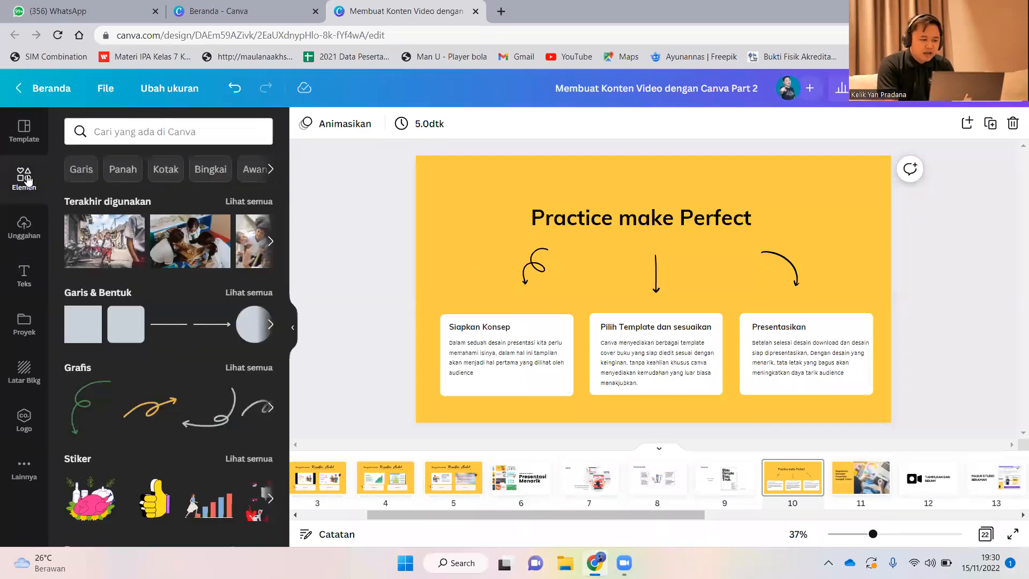
{"action": "left_click", "coordinate": [150, 509]}
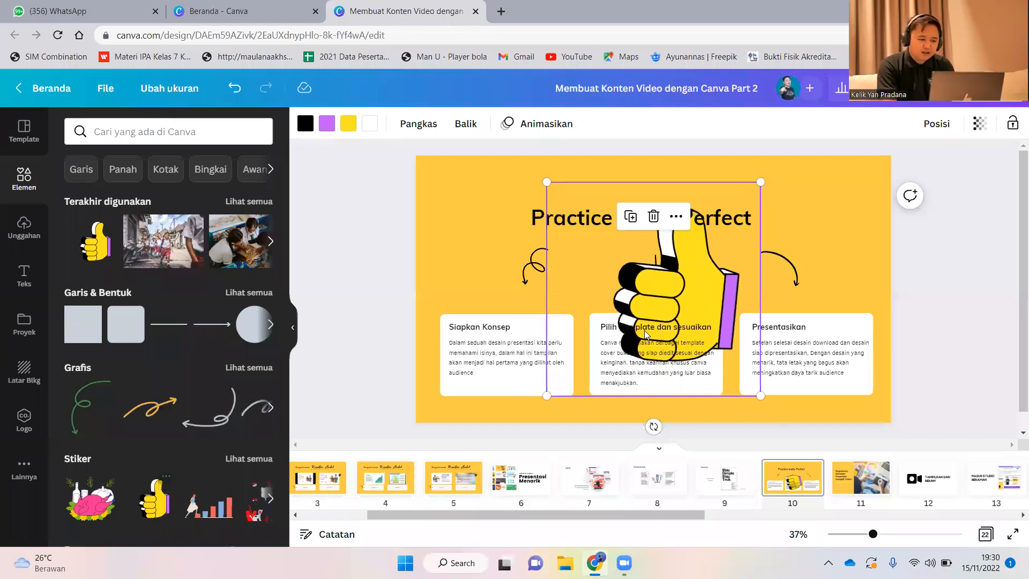
{"action": "key", "text": "Delete"}
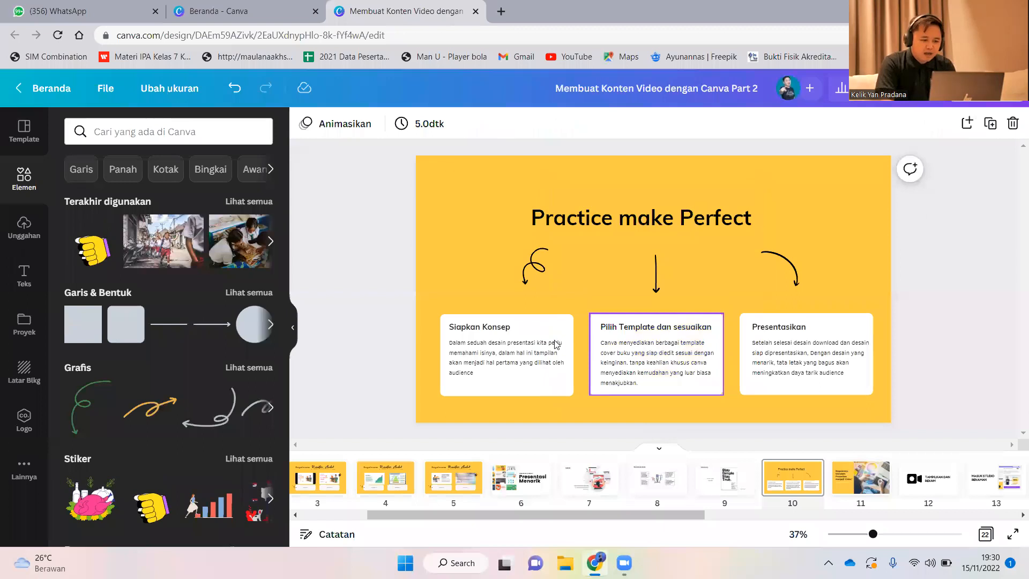
{"action": "left_click", "coordinate": [146, 405]}
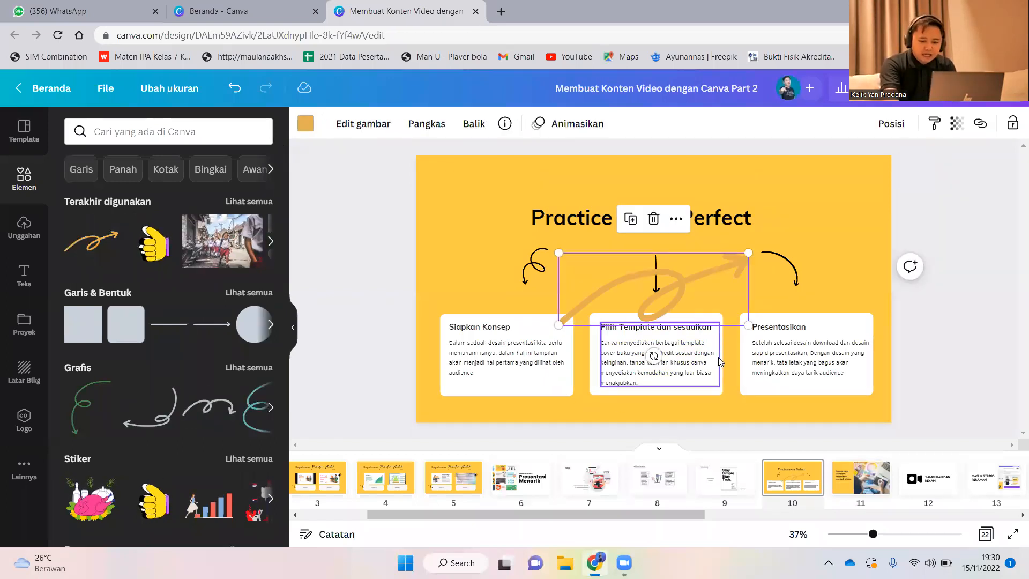
{"action": "key", "text": "Delete"}
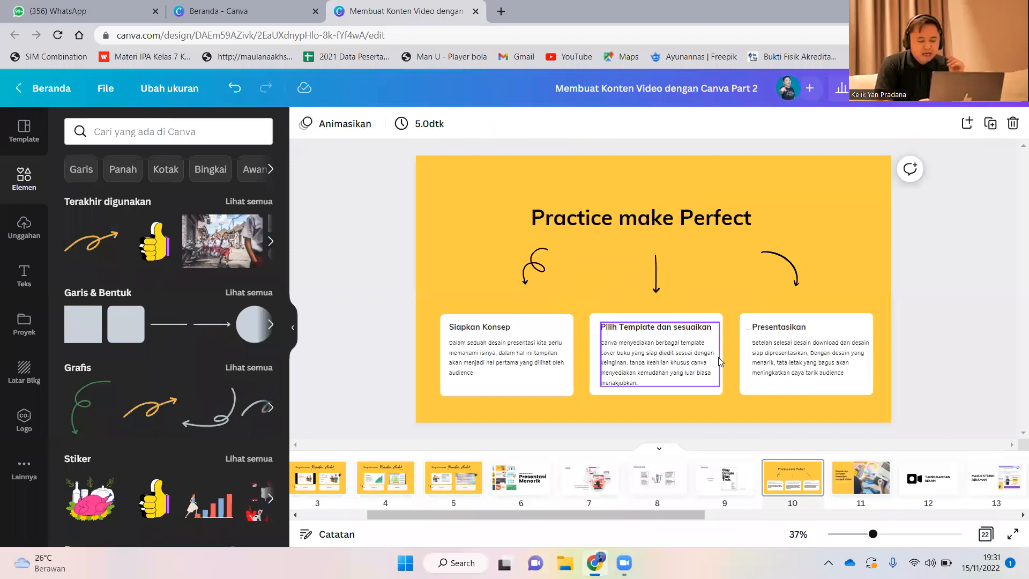
Search the elements for "transportasi" and filter the results to animated items (Beranimasi)
{"action": "left_click", "coordinate": [158, 130]}
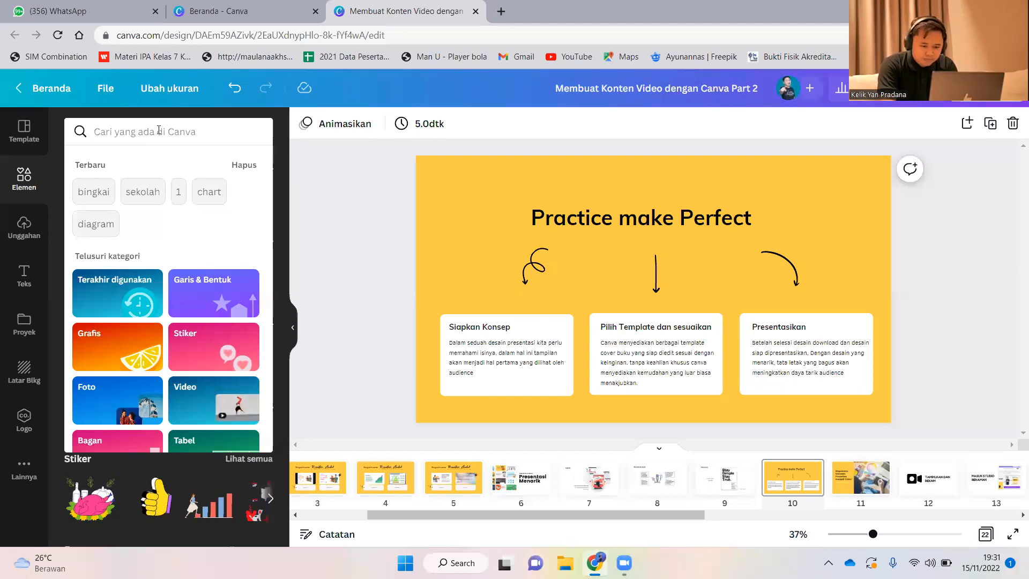
{"action": "type", "text": "trans"}
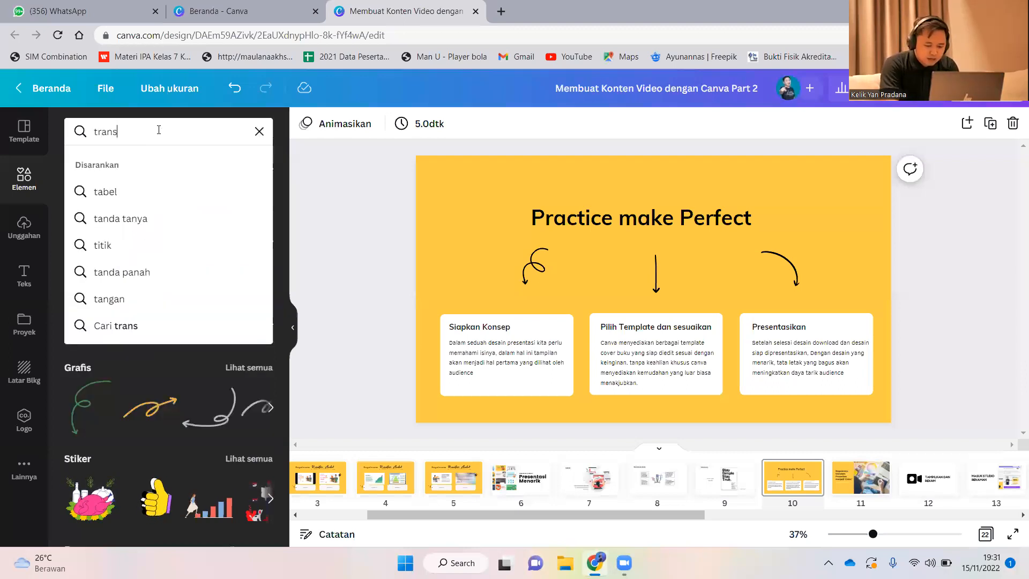
{"action": "type", "text": "portasi"}
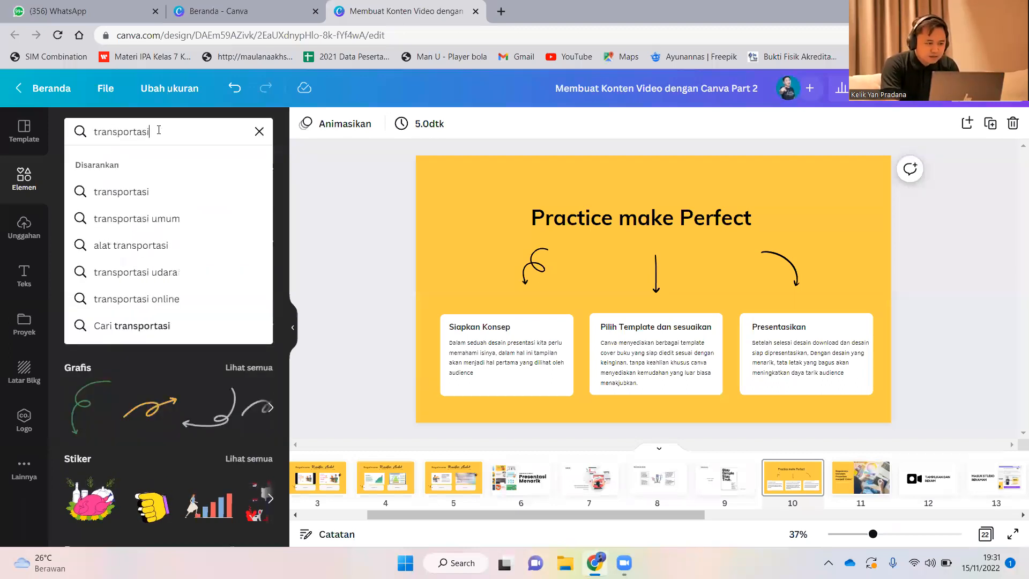
{"action": "key", "text": "Return"}
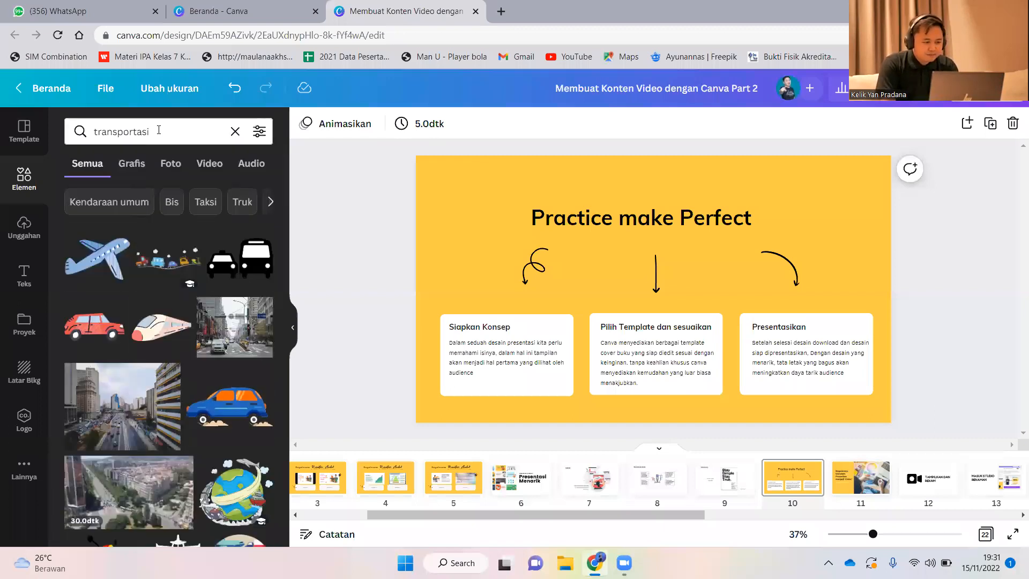
{"action": "left_click", "coordinate": [259, 132]}
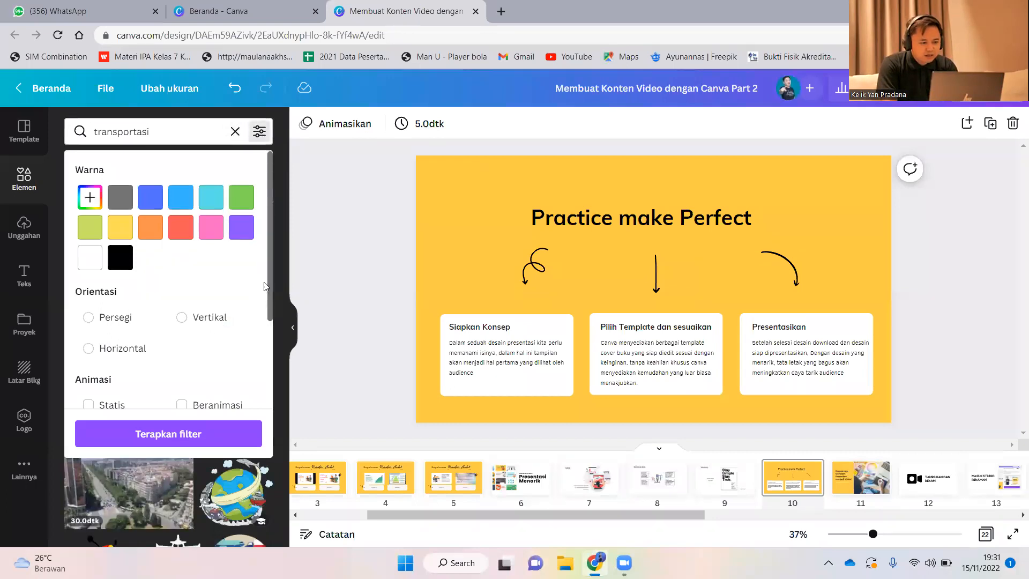
{"action": "scroll", "coordinate": [271, 280], "scroll_direction": "down", "scroll_amount": 1}
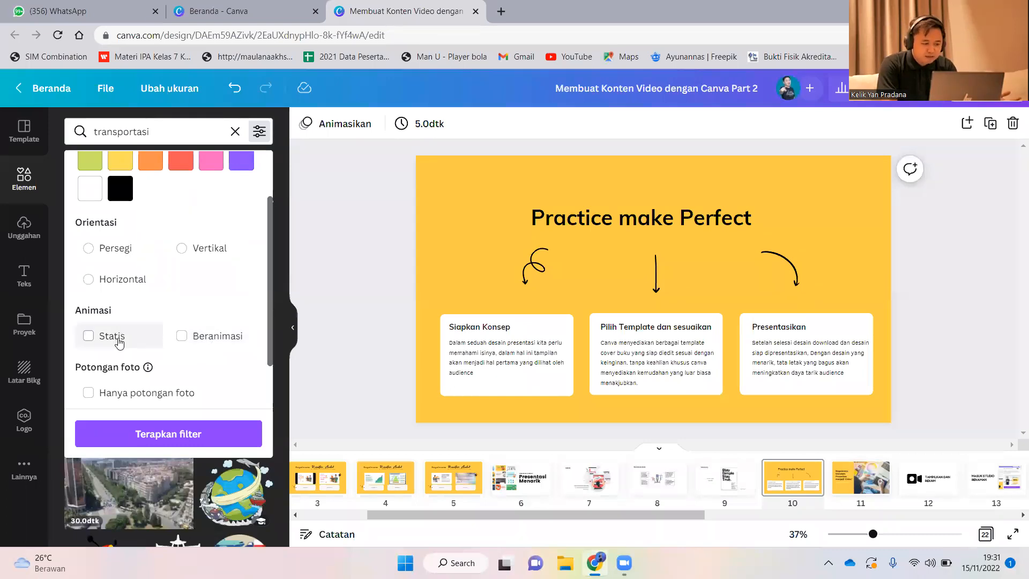
{"action": "left_click", "coordinate": [215, 341]}
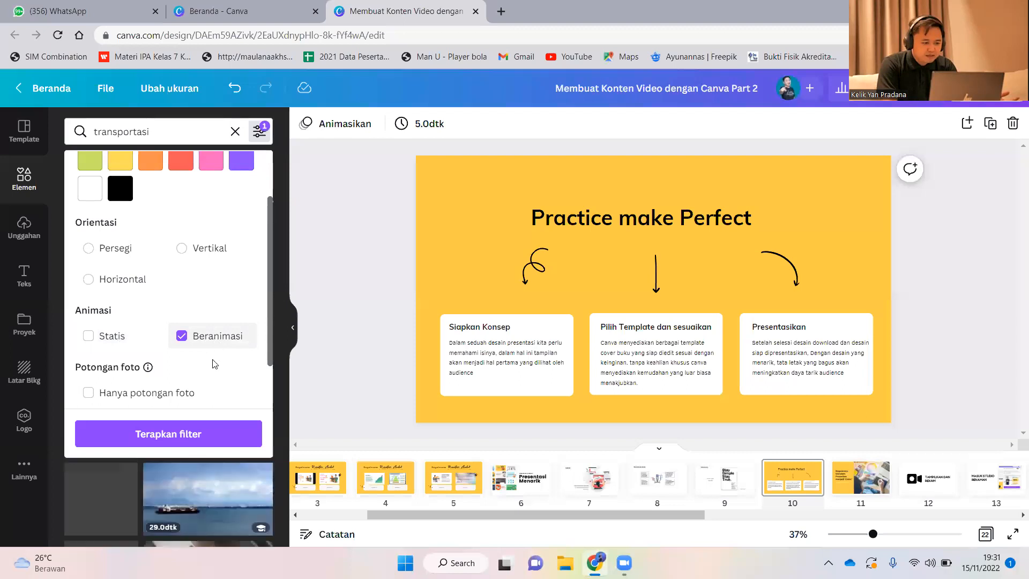
{"action": "left_click", "coordinate": [180, 438]}
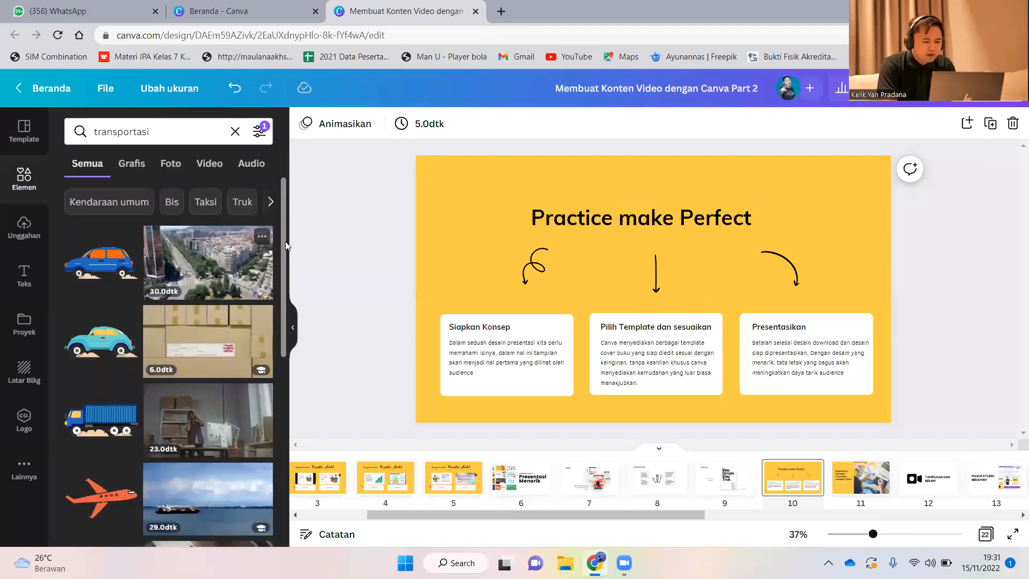
Browse the animated transport elements, try the blue car on the slide and delete it again
{"action": "scroll", "coordinate": [285, 284], "scroll_direction": "down", "scroll_amount": 2}
{"action": "left_click_drag", "start_coordinate": [286, 294], "coordinate": [286, 387]}
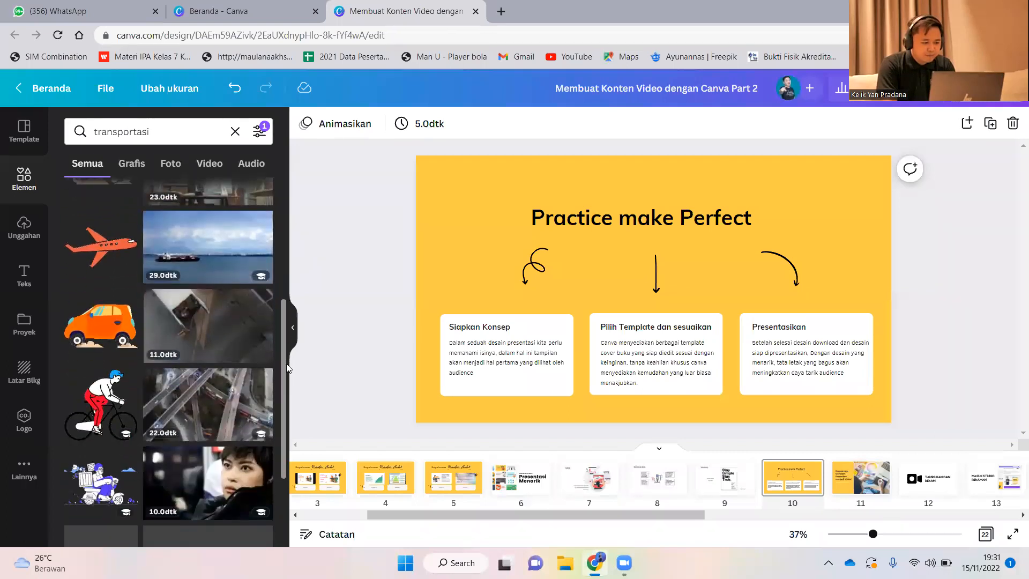
{"action": "scroll", "coordinate": [284, 407], "scroll_direction": "down", "scroll_amount": 3}
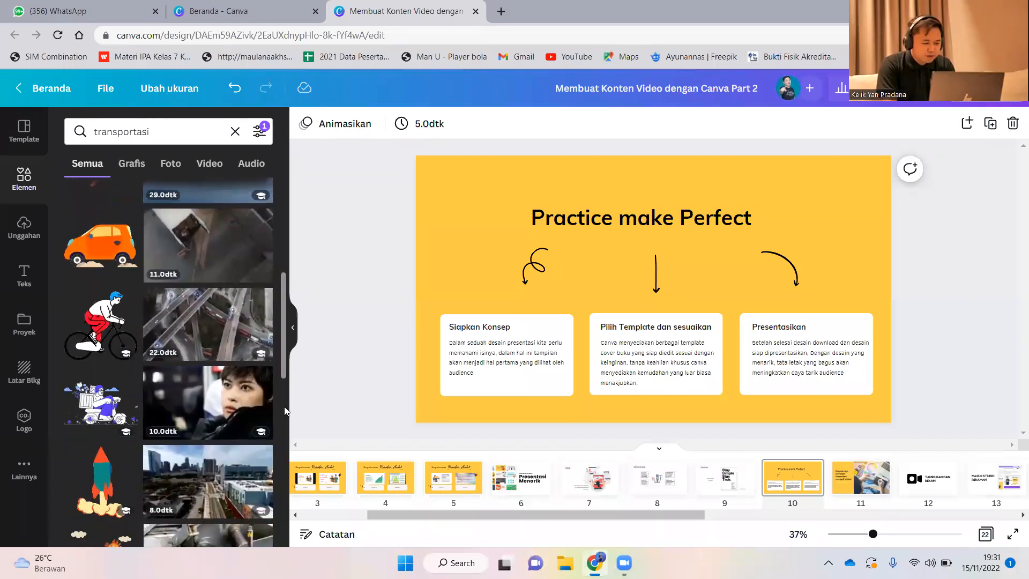
{"action": "left_click_drag", "start_coordinate": [285, 434], "coordinate": [283, 248]}
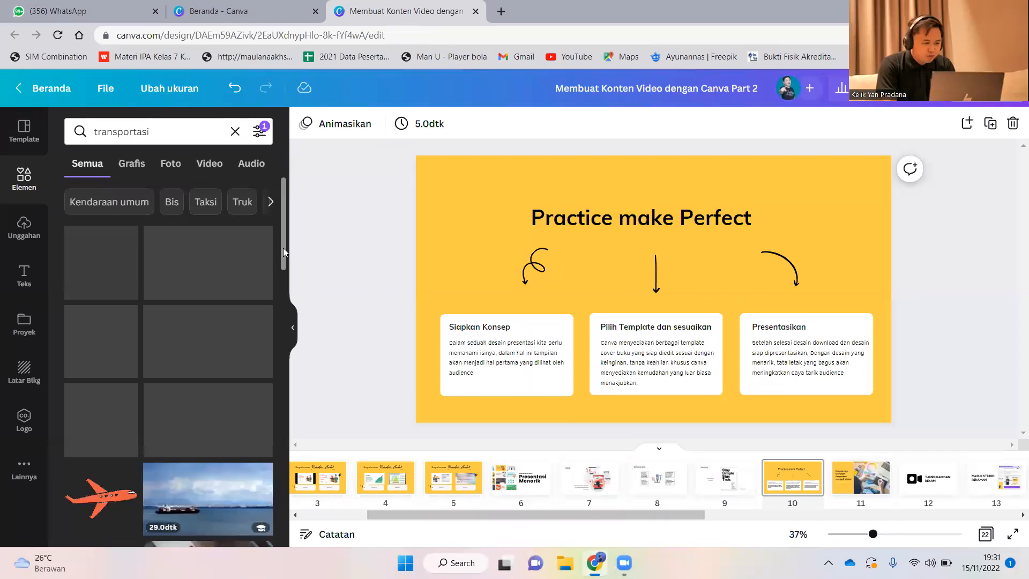
{"action": "left_click", "coordinate": [94, 264]}
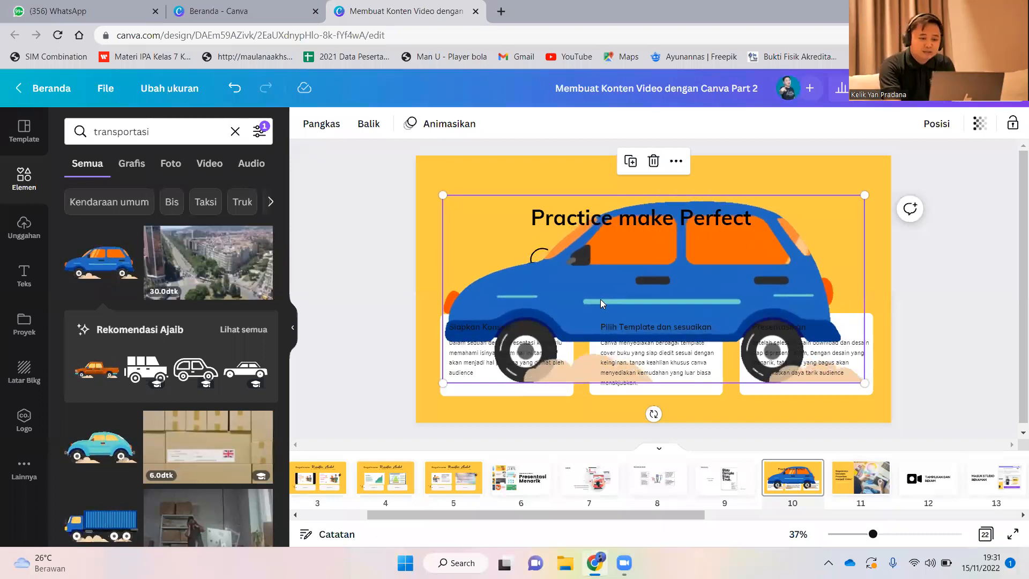
{"action": "key", "text": "Delete"}
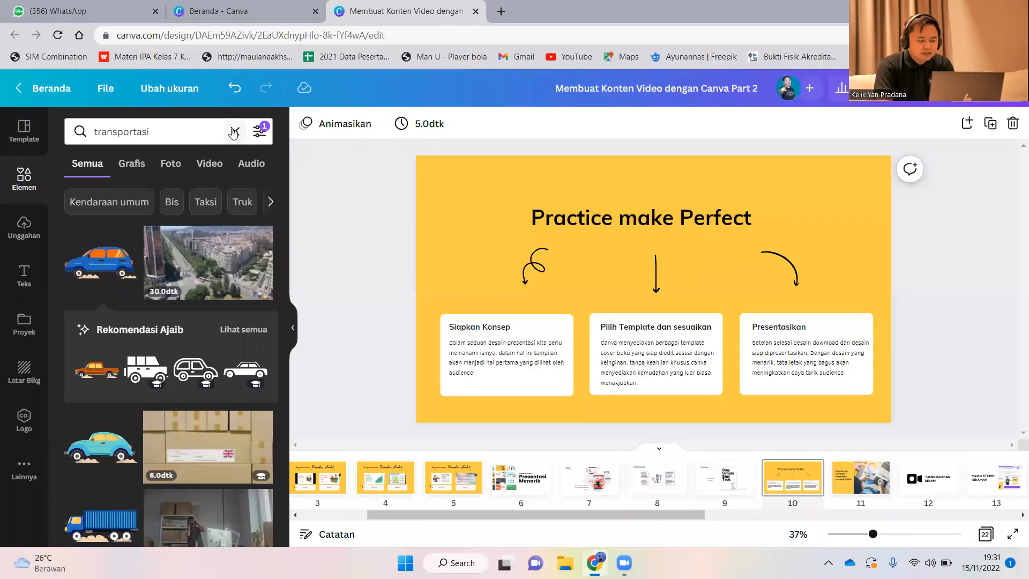
Replace the element search with "hewan"
{"action": "left_click", "coordinate": [234, 132]}
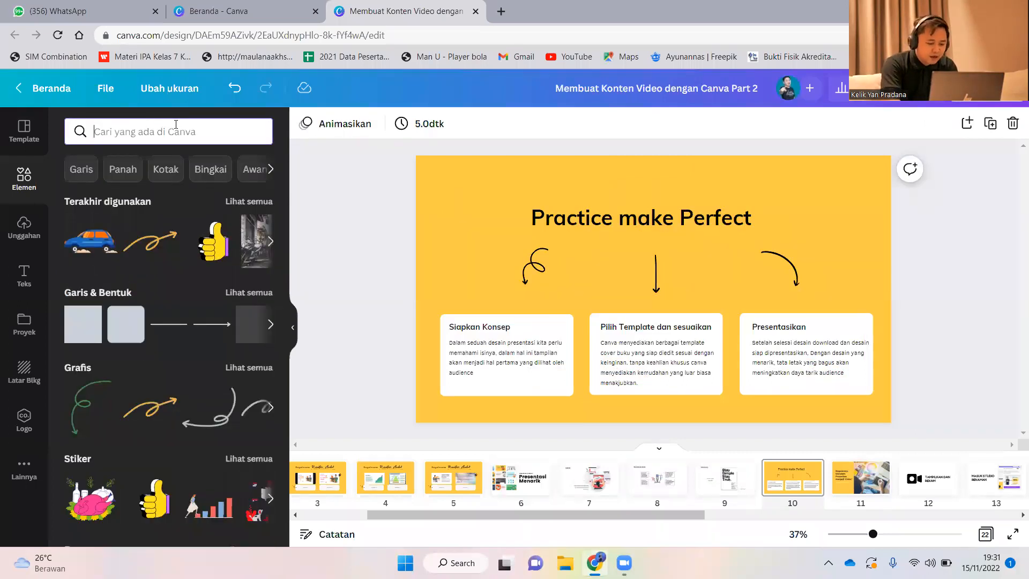
{"action": "type", "text": "hewan"}
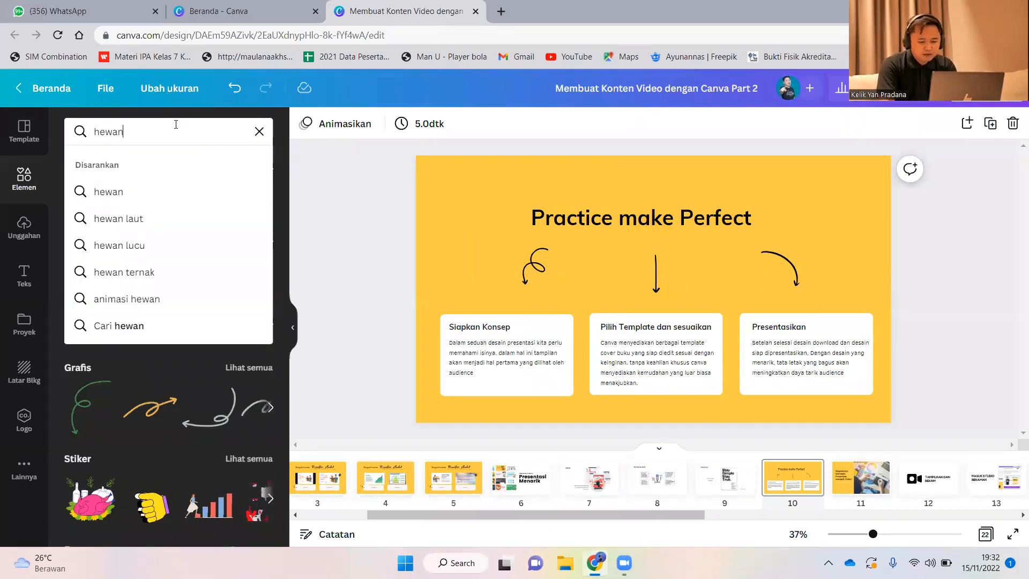
{"action": "key", "text": "Return"}
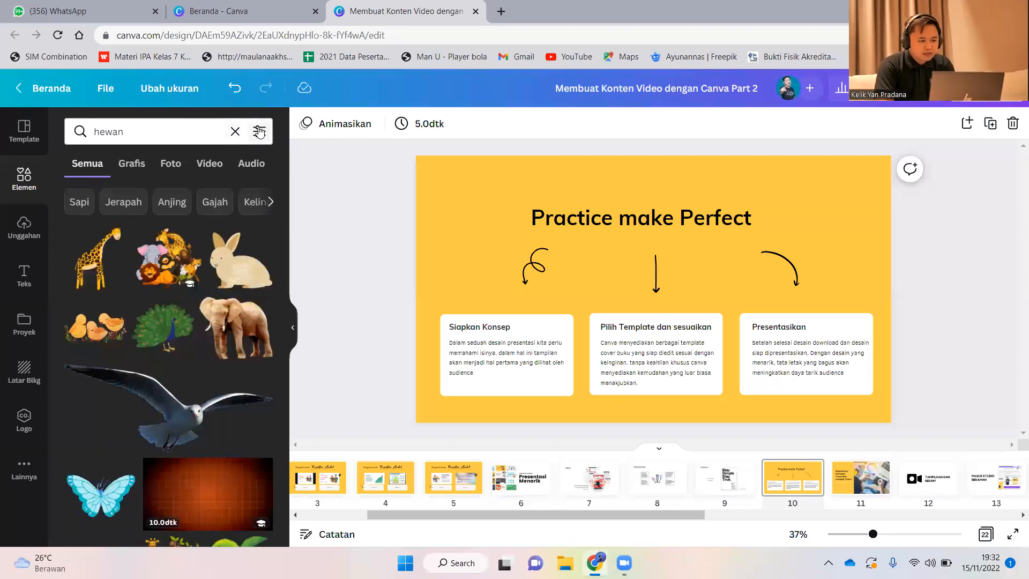
Filter the "hewan" element results to animated items (Beranimasi)
{"action": "left_click", "coordinate": [260, 133]}
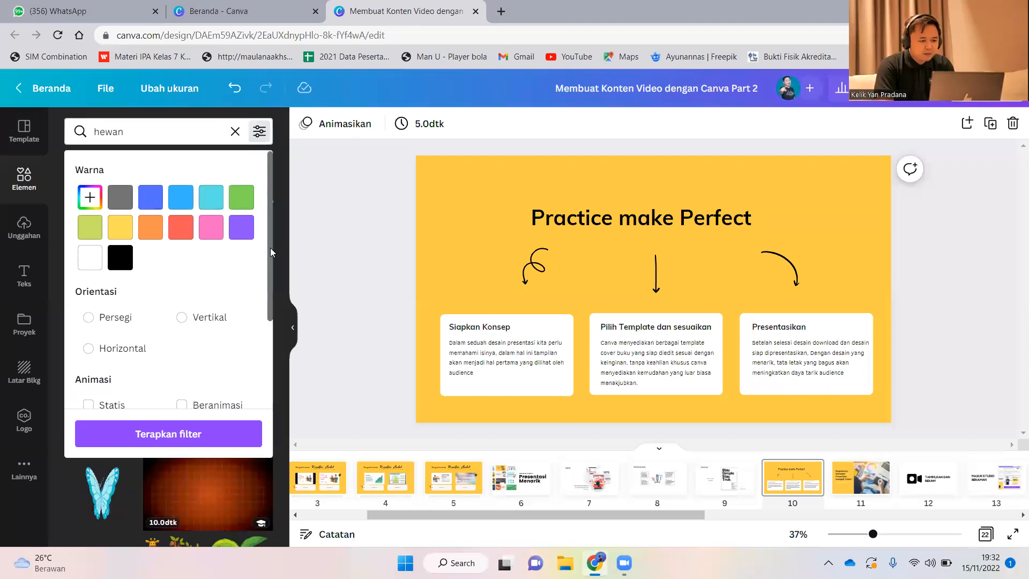
{"action": "scroll", "coordinate": [270, 248], "scroll_direction": "down", "scroll_amount": 1}
{"action": "left_click", "coordinate": [207, 341]}
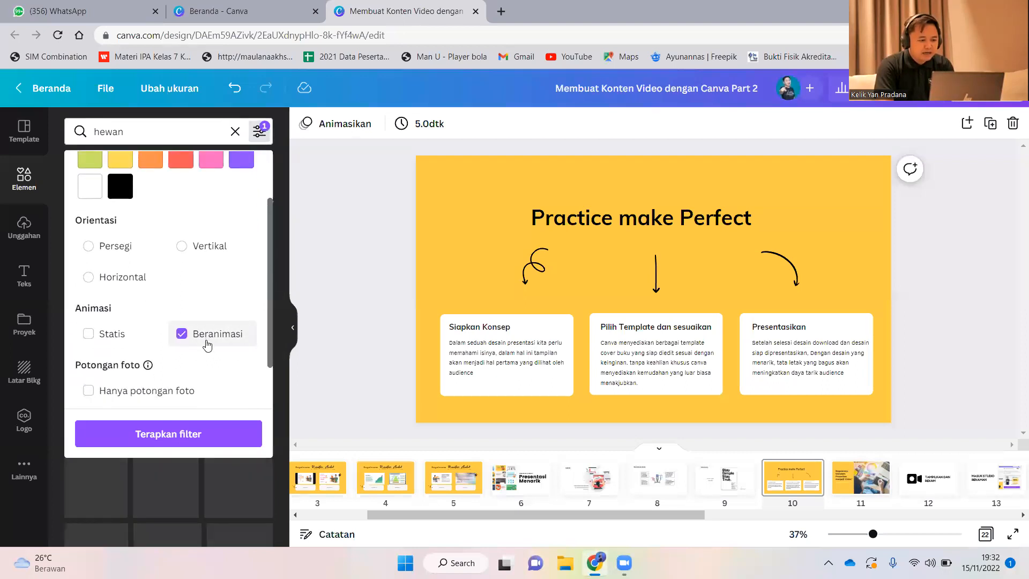
{"action": "left_click", "coordinate": [190, 435]}
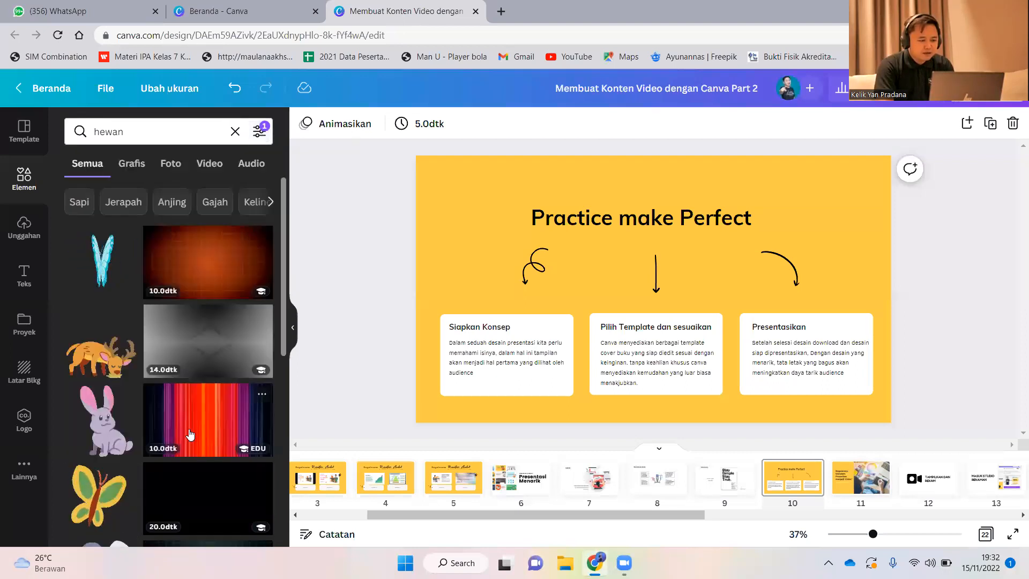
Add the animated deer to slide 10, shrink it into the slide's upper-left corner, and preview the slide full screen before returning to editing
{"action": "left_click", "coordinate": [96, 337]}
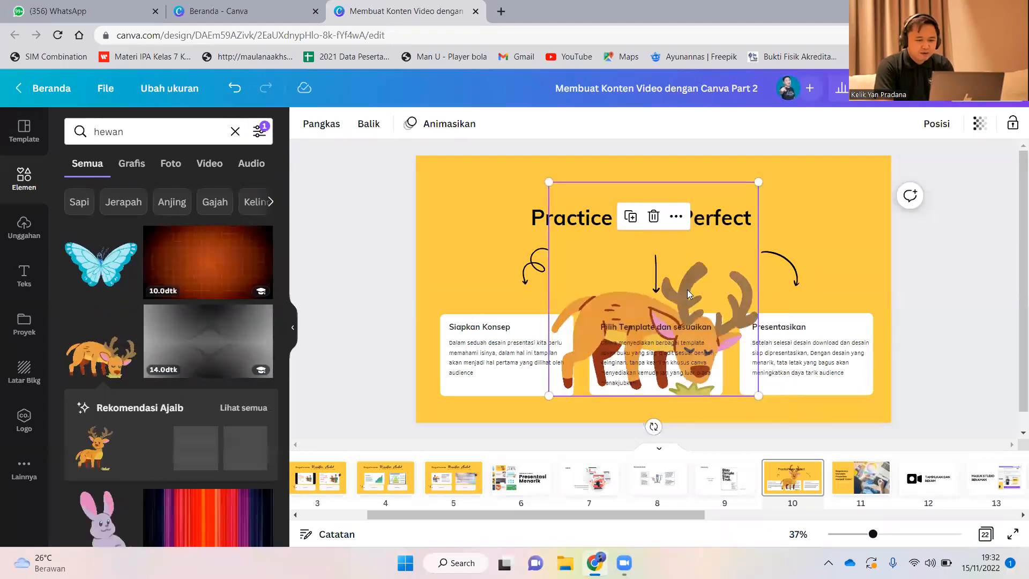
{"action": "left_click_drag", "start_coordinate": [667, 278], "coordinate": [548, 262]}
{"action": "left_click_drag", "start_coordinate": [639, 167], "coordinate": [518, 148]}
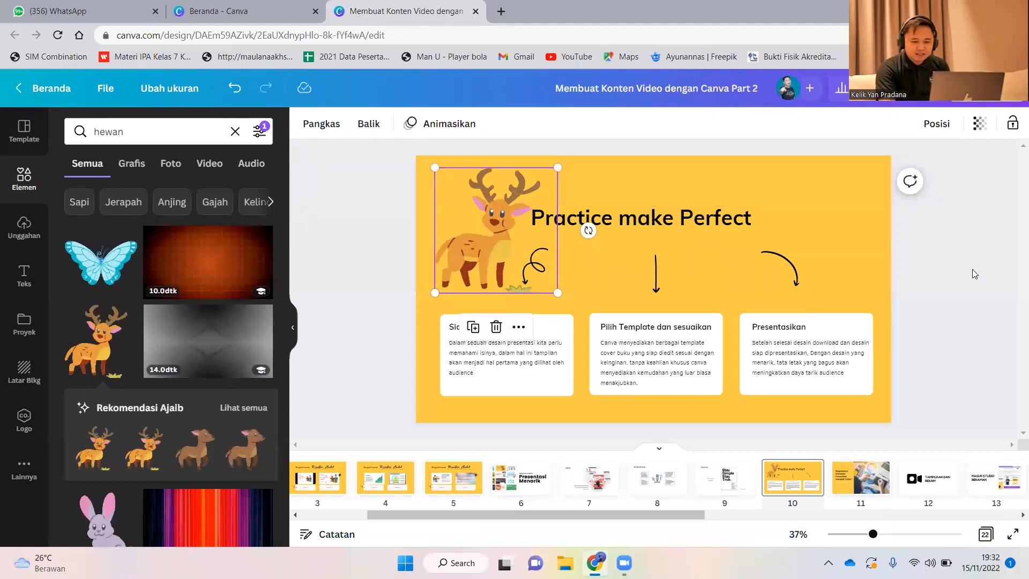
{"action": "left_click", "coordinate": [1009, 534]}
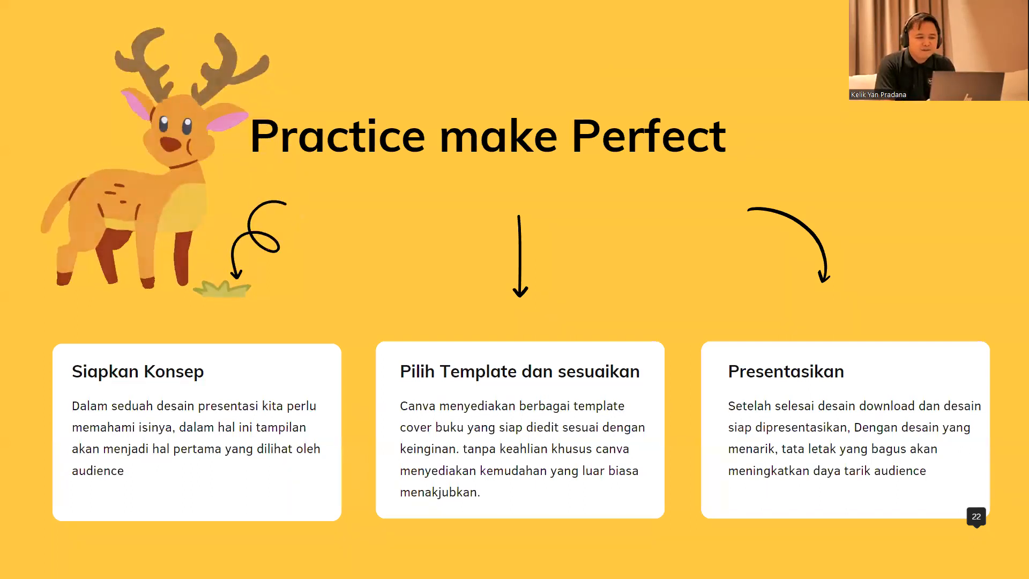
{"action": "key", "text": "Escape"}
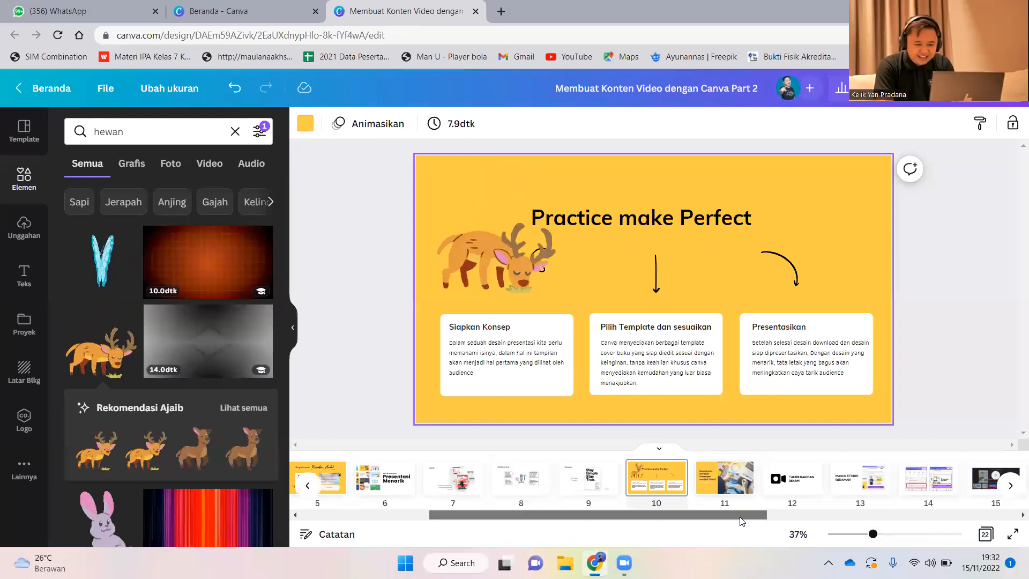
Look ahead at slide 19, return to slide 11 about turning a presentation into a video, and present it full screen
{"action": "left_click", "coordinate": [706, 471]}
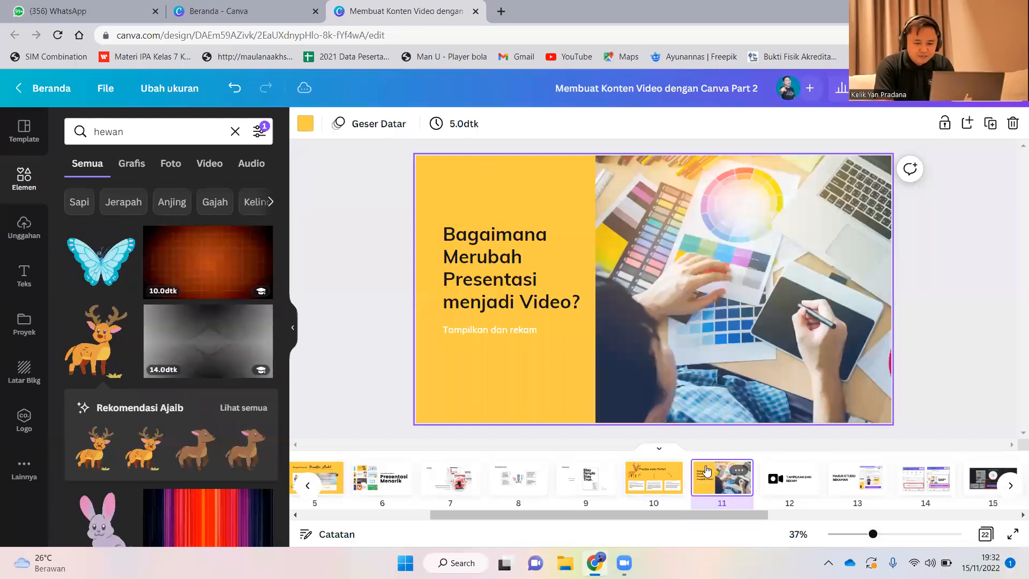
{"action": "left_click_drag", "start_coordinate": [823, 535], "coordinate": [959, 545]}
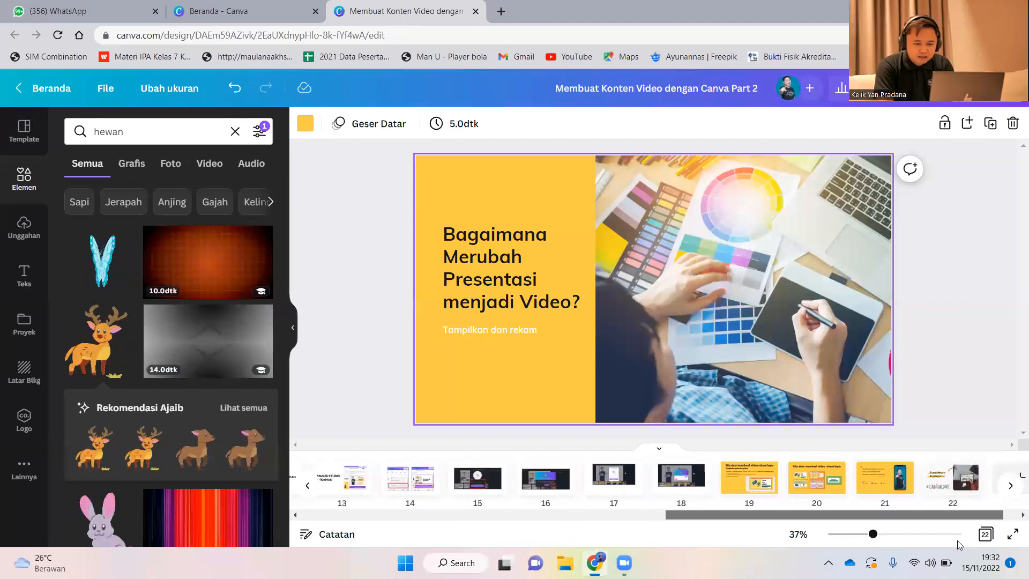
{"action": "left_click", "coordinate": [758, 492]}
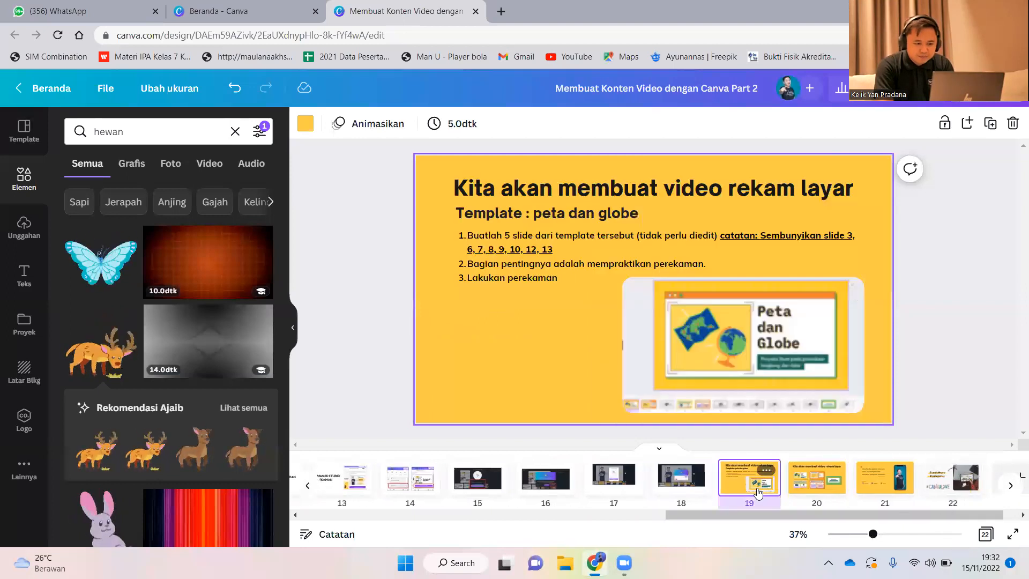
{"action": "left_click_drag", "start_coordinate": [750, 513], "coordinate": [637, 512]}
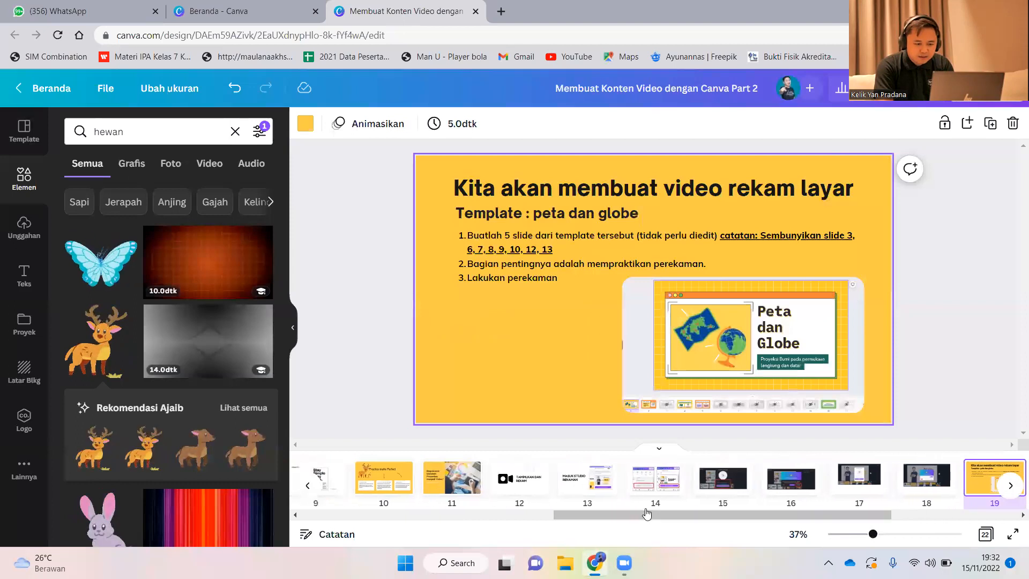
{"action": "left_click", "coordinate": [452, 478]}
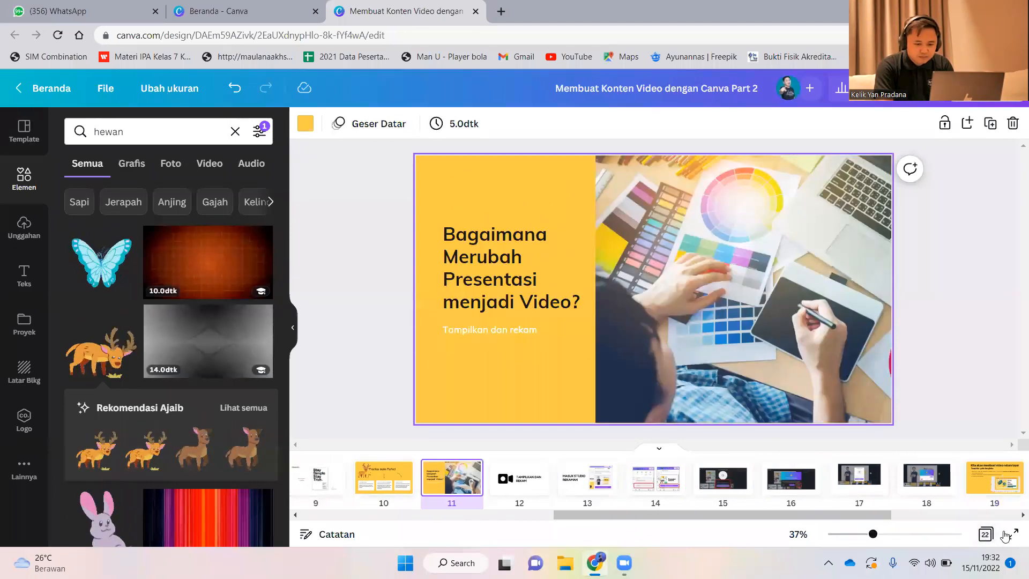
{"action": "left_click", "coordinate": [1012, 533]}
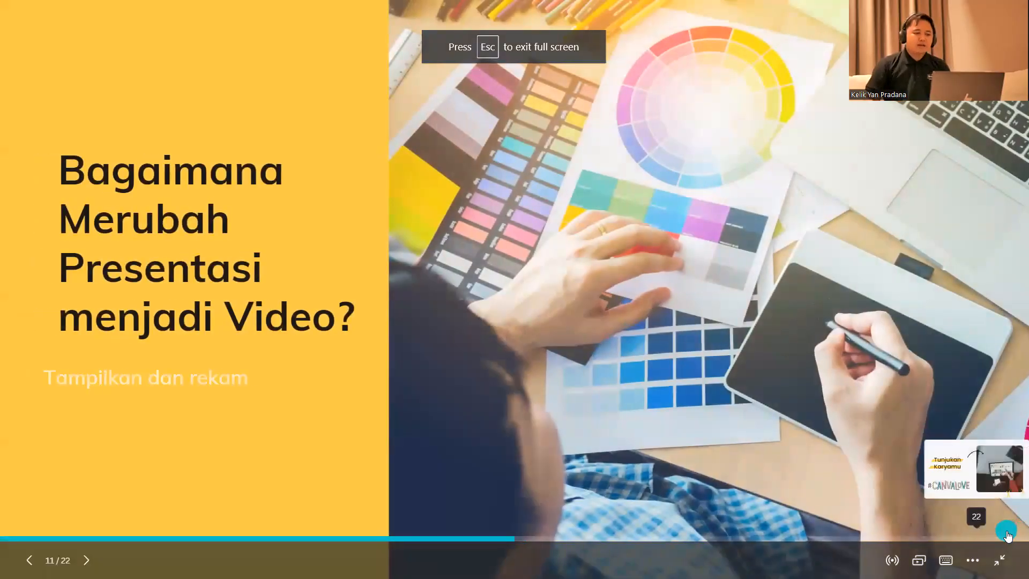